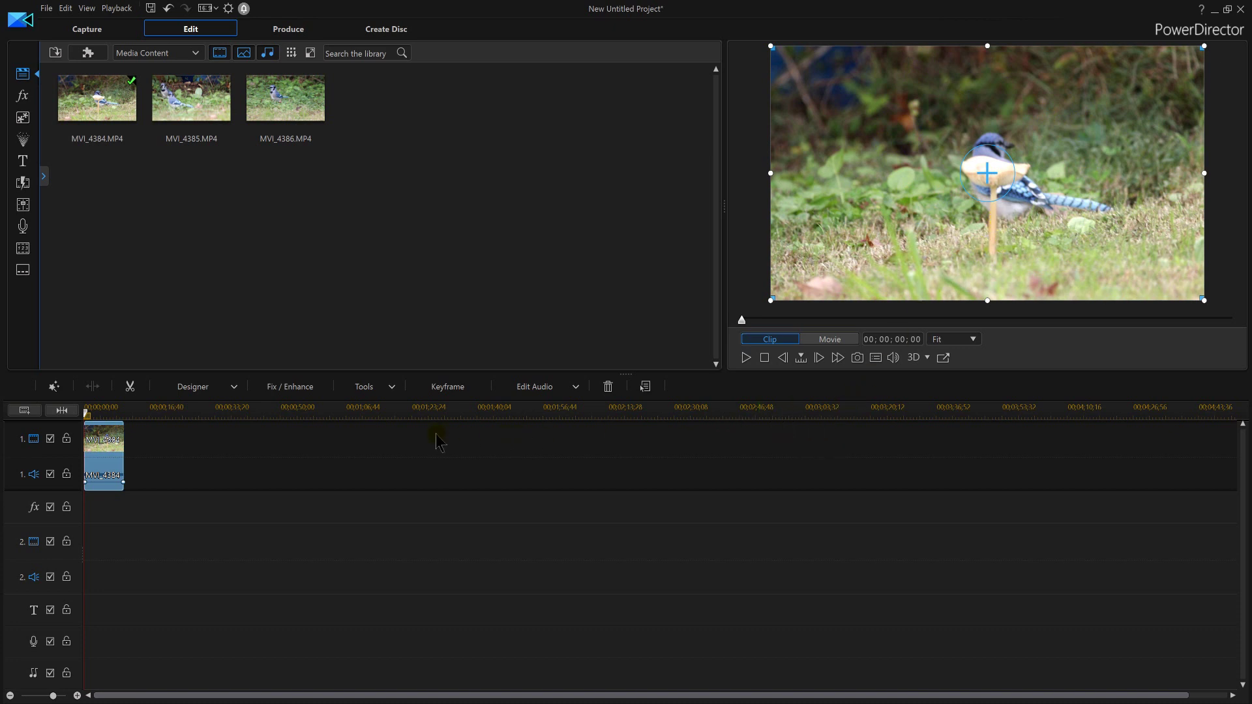
- Preview the blue jay clip MVI_4384, then select it on the timeline
click(746, 358)
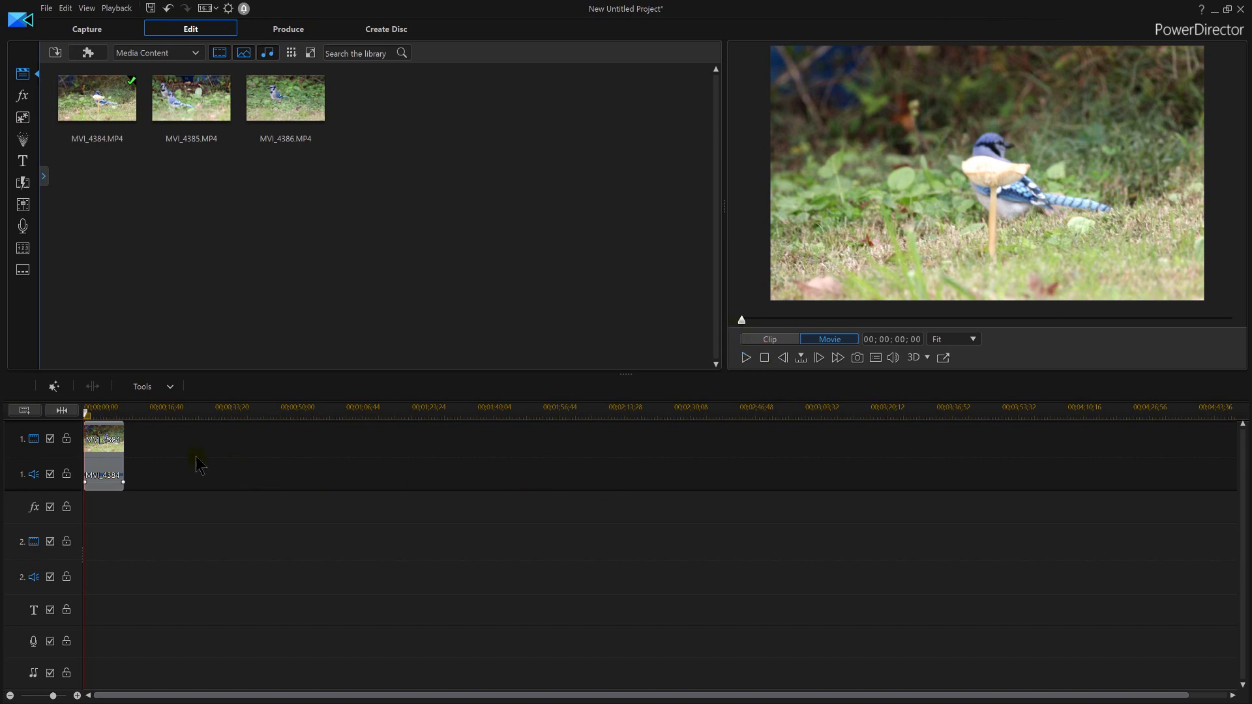
click(117, 442)
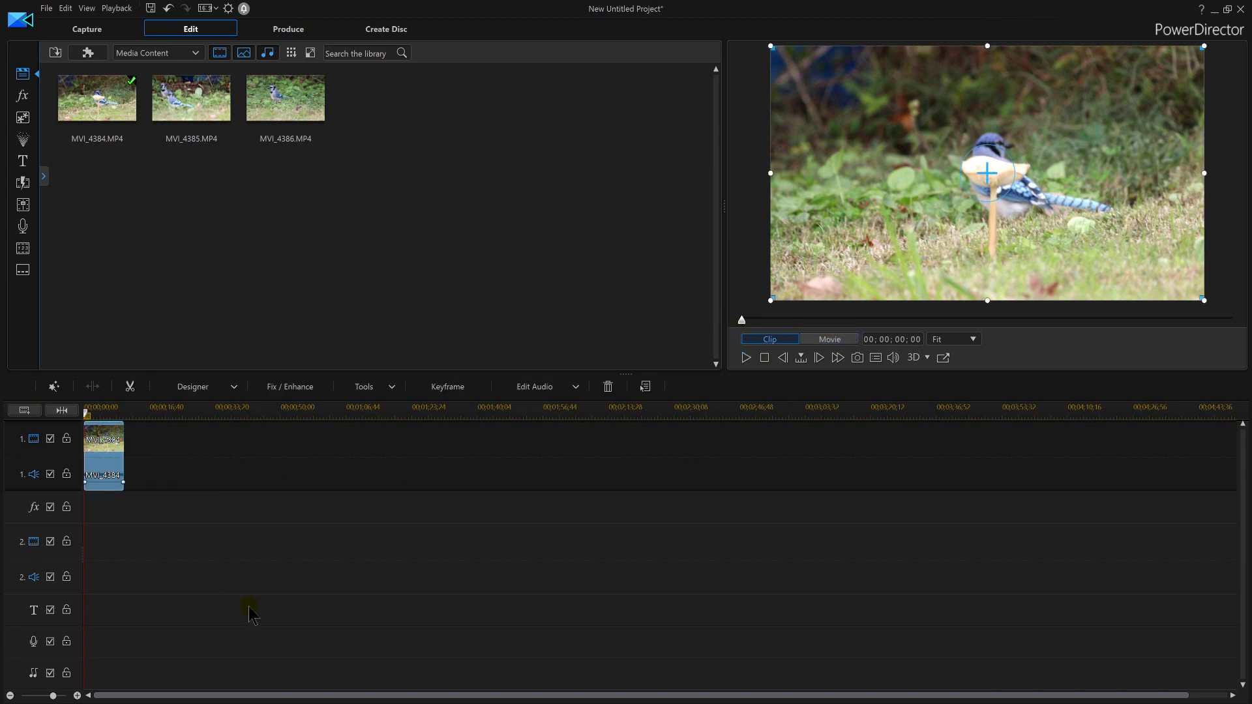
- Enable Crop & Zoom in Power Tools and open the 16:9 Crop/Zoom editor
click(367, 386)
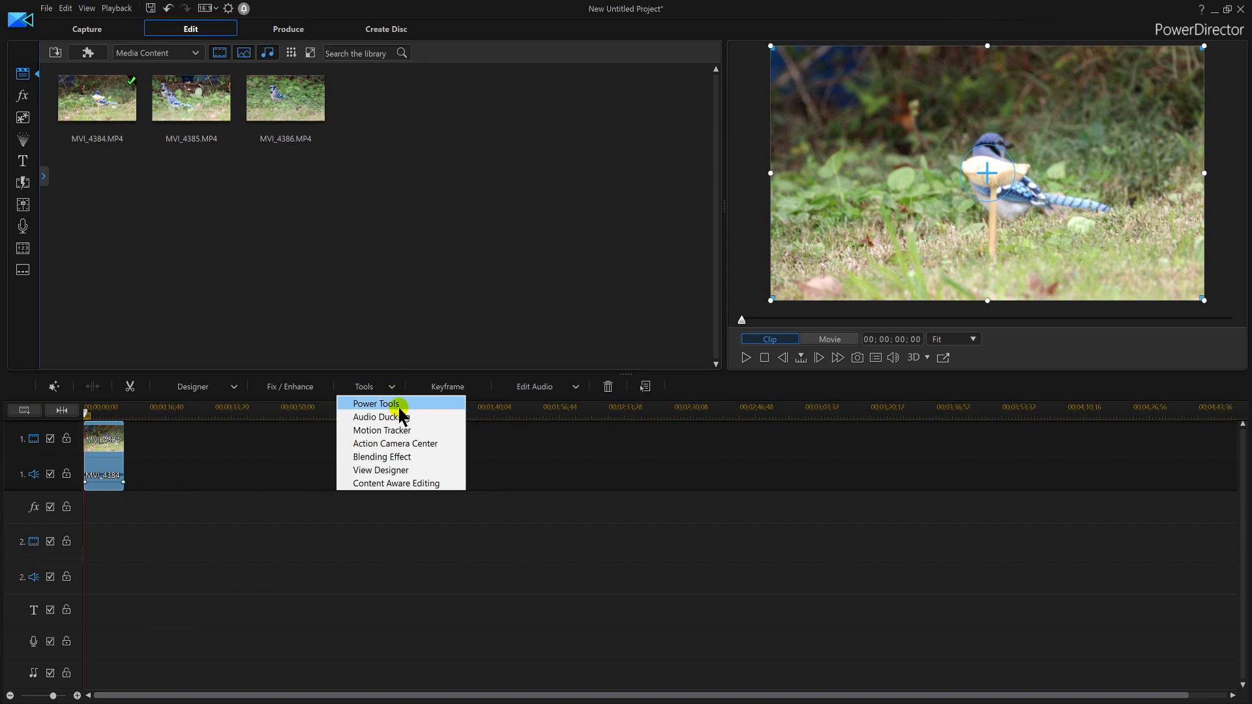
click(378, 405)
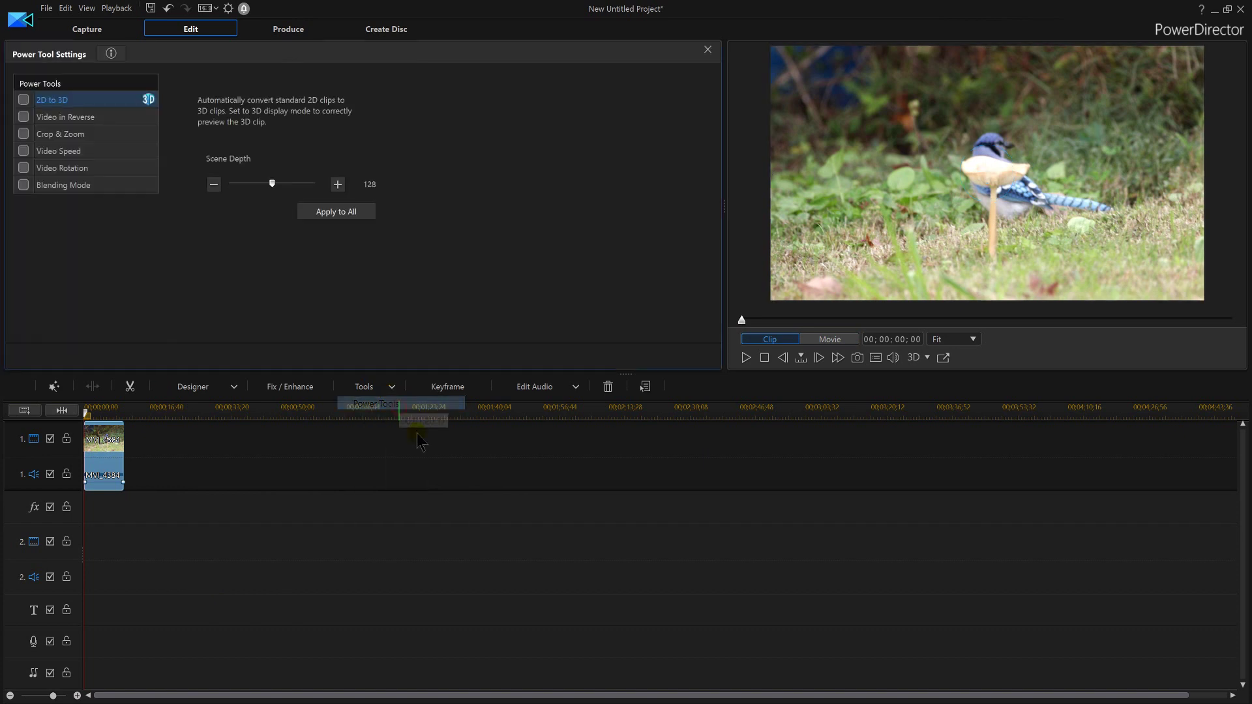
click(22, 133)
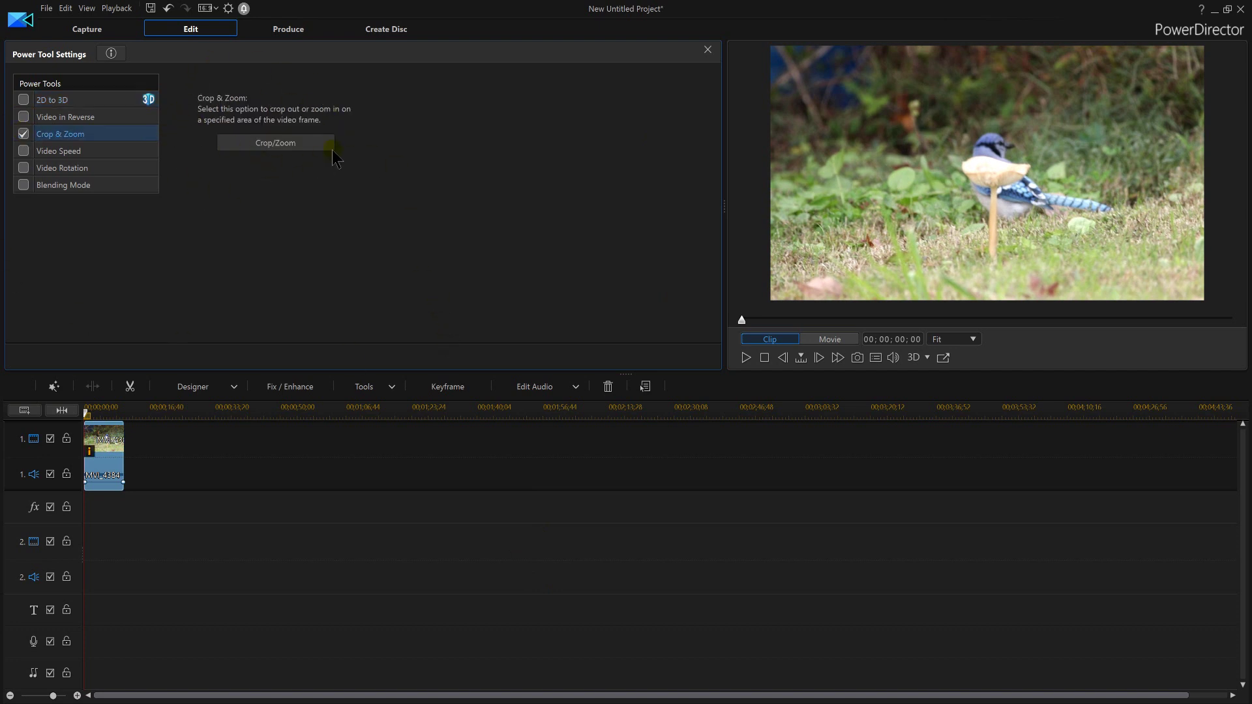
click(261, 142)
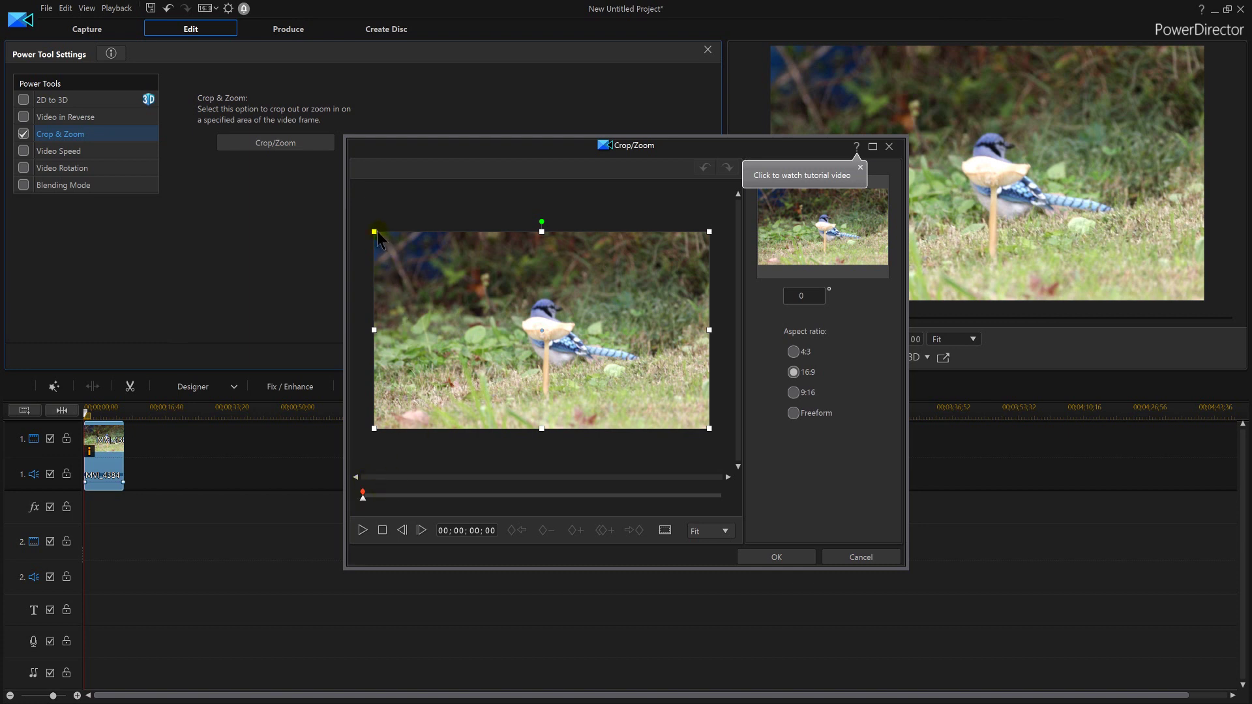
- Shrink the opening crop box and centre it tightly on the blue jay
drag(374, 232, 406, 266)
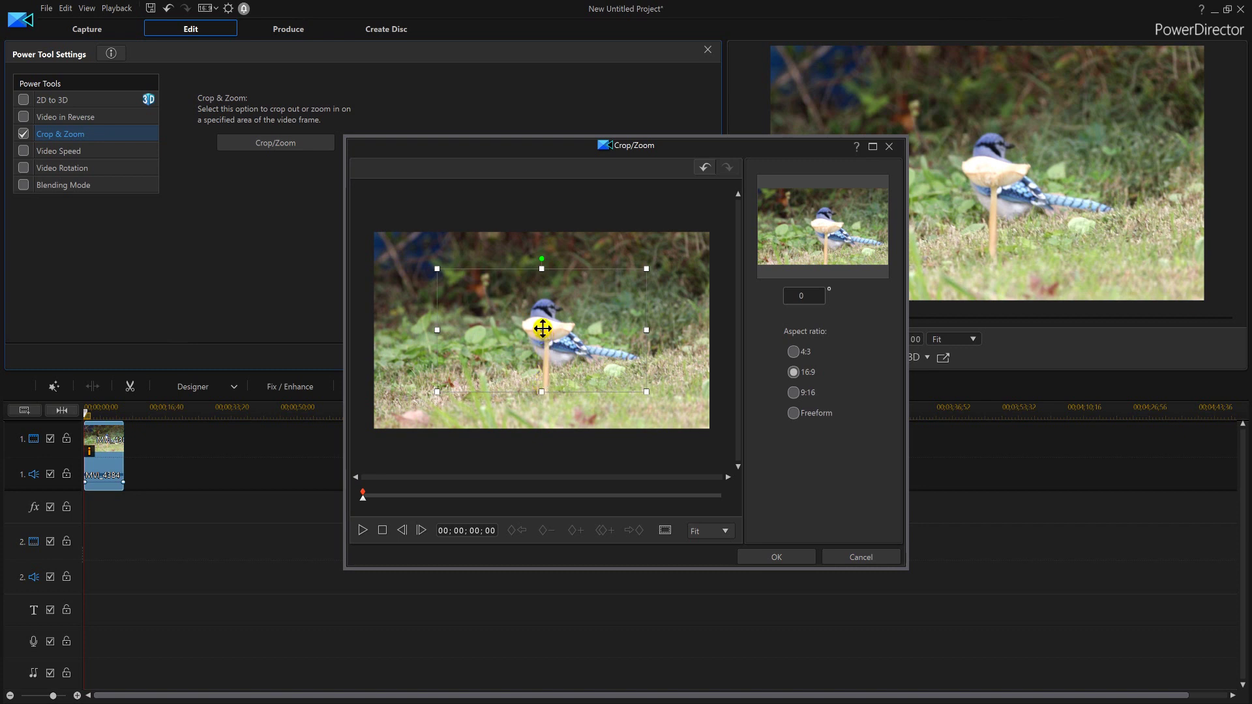
drag(541, 328, 483, 327)
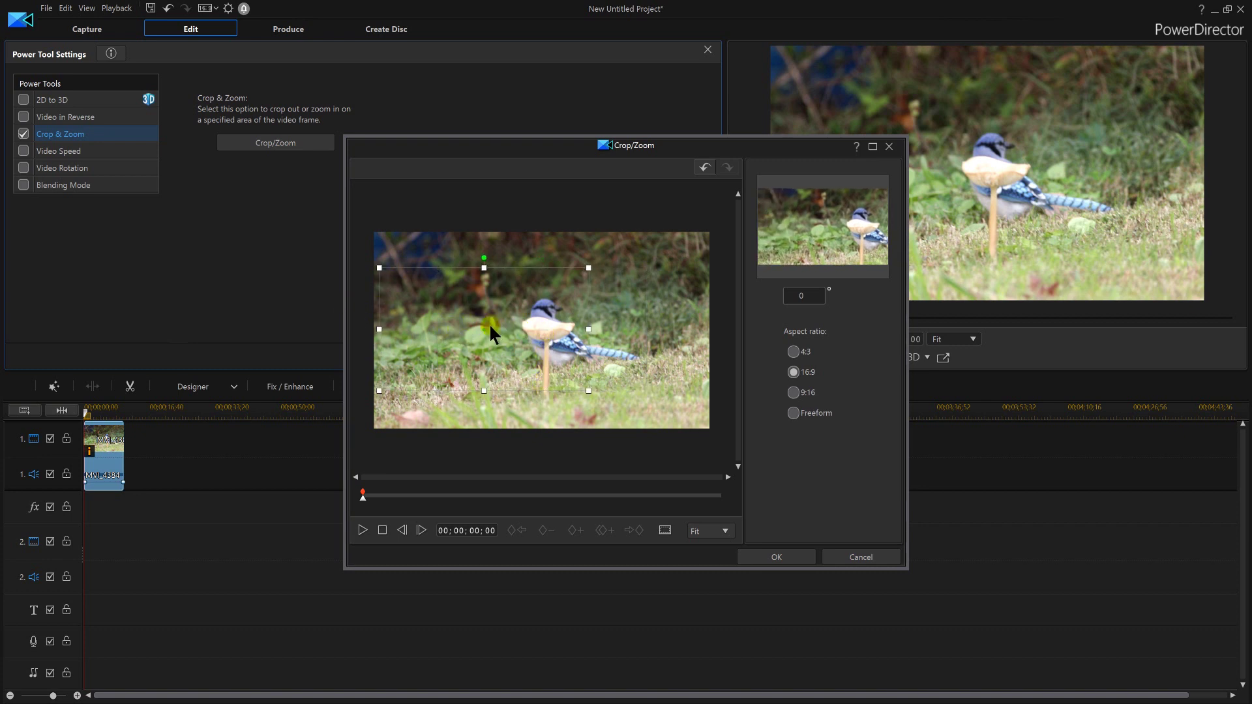
drag(588, 267, 564, 282)
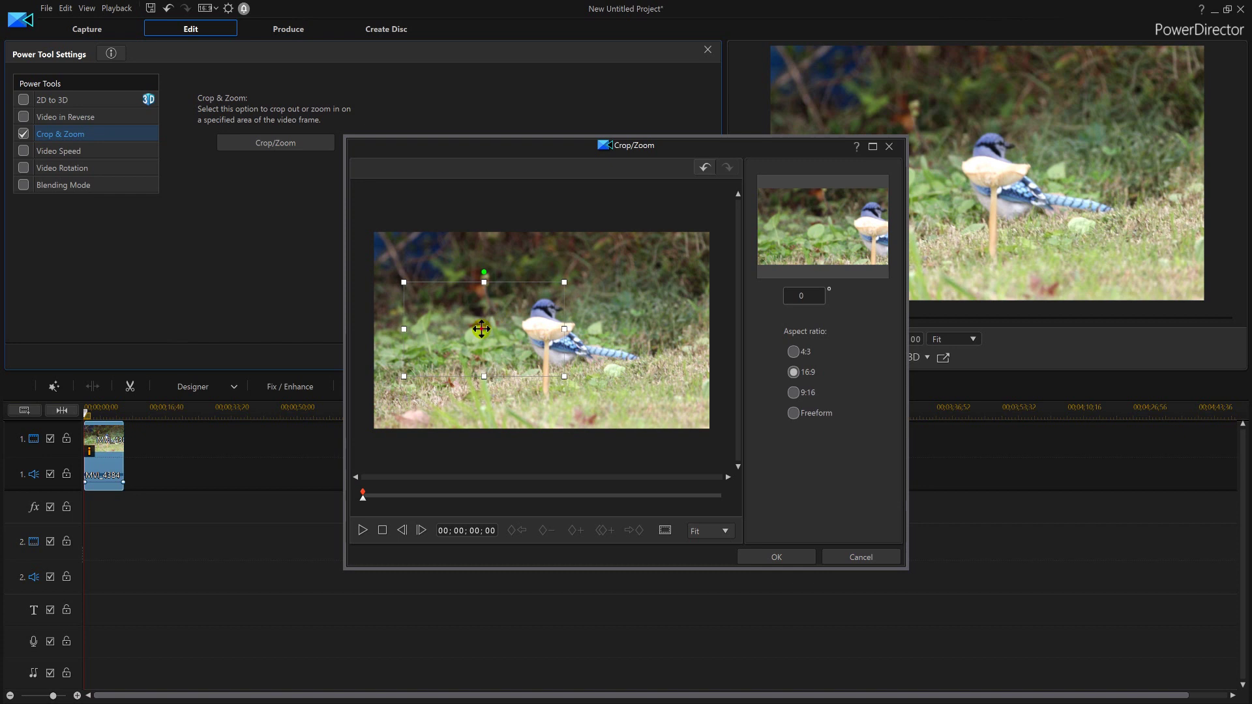
drag(481, 330, 541, 339)
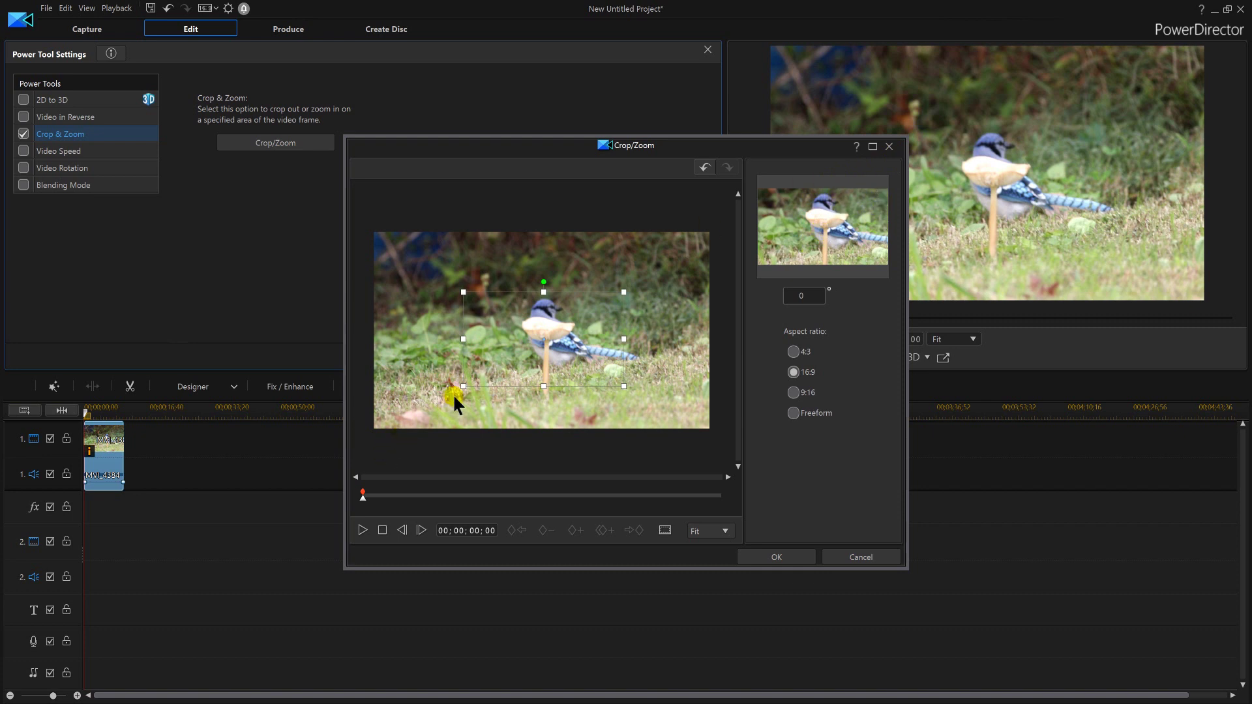
mouse_move(543, 338)
mouse_down()
mouse_move(526, 340)
mouse_move(548, 335)
mouse_up()
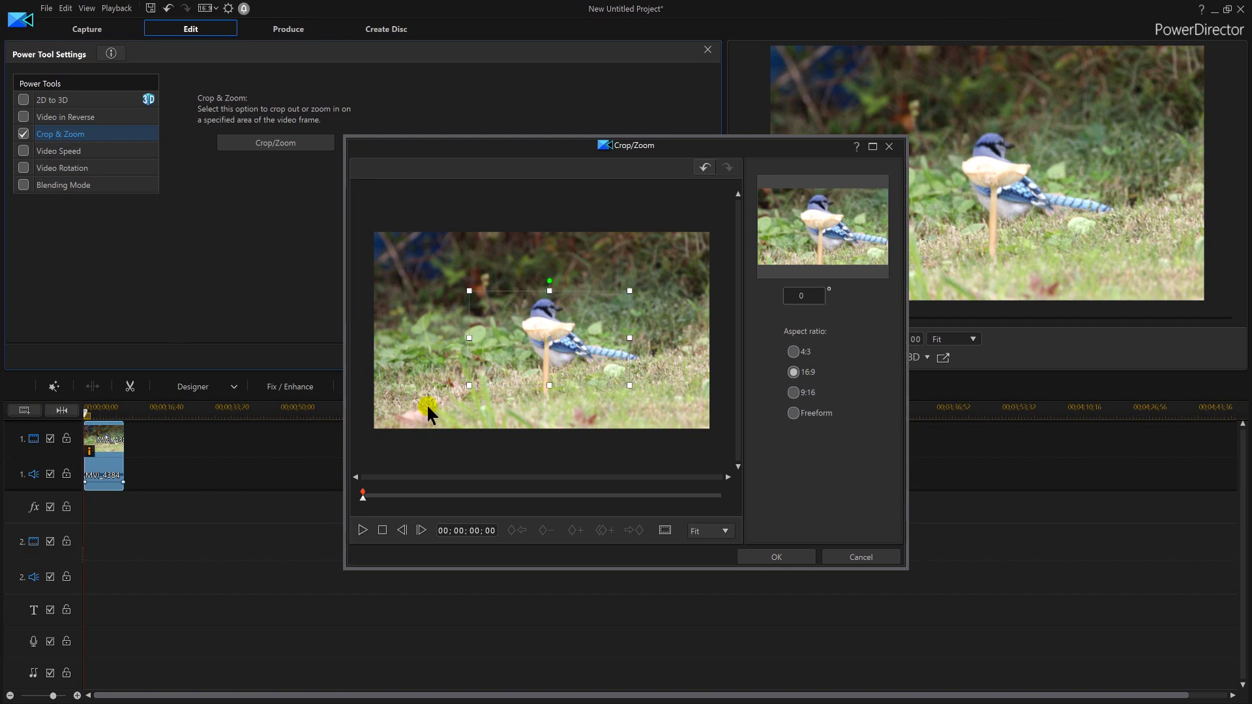
- Add a crop keyframe at 00;00;02;18 and move the crop onto the blue jay
click(362, 530)
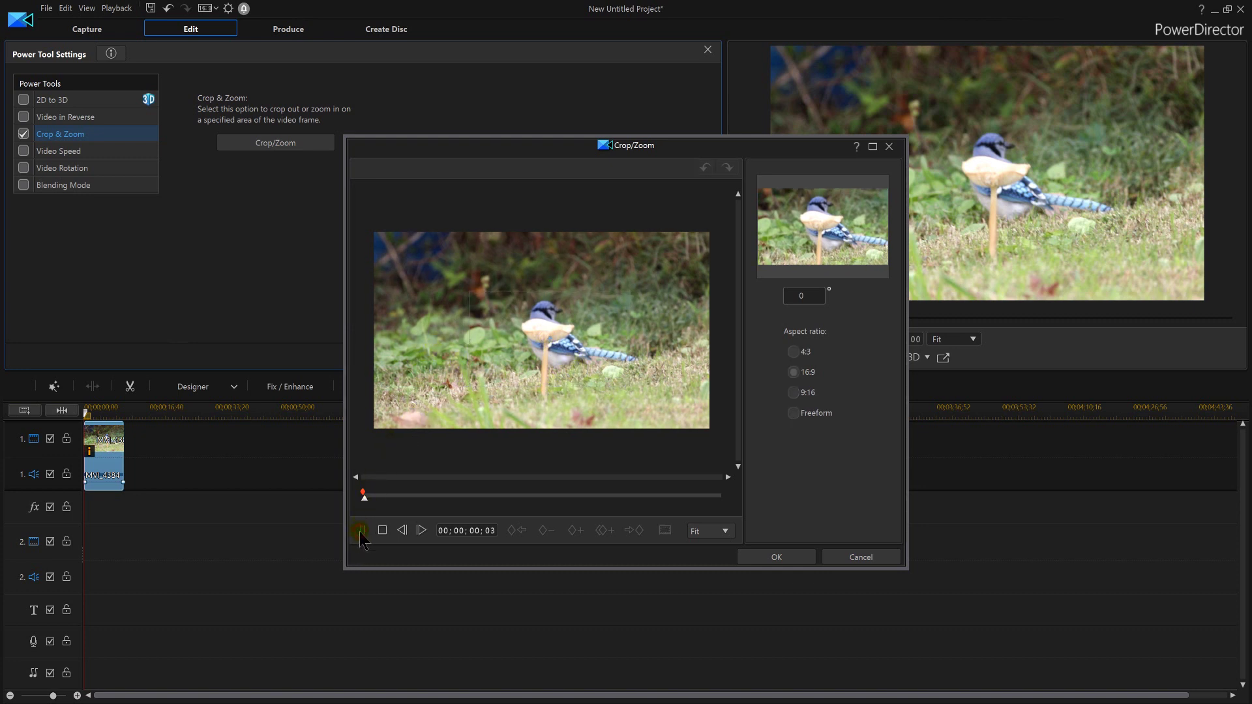
click(362, 531)
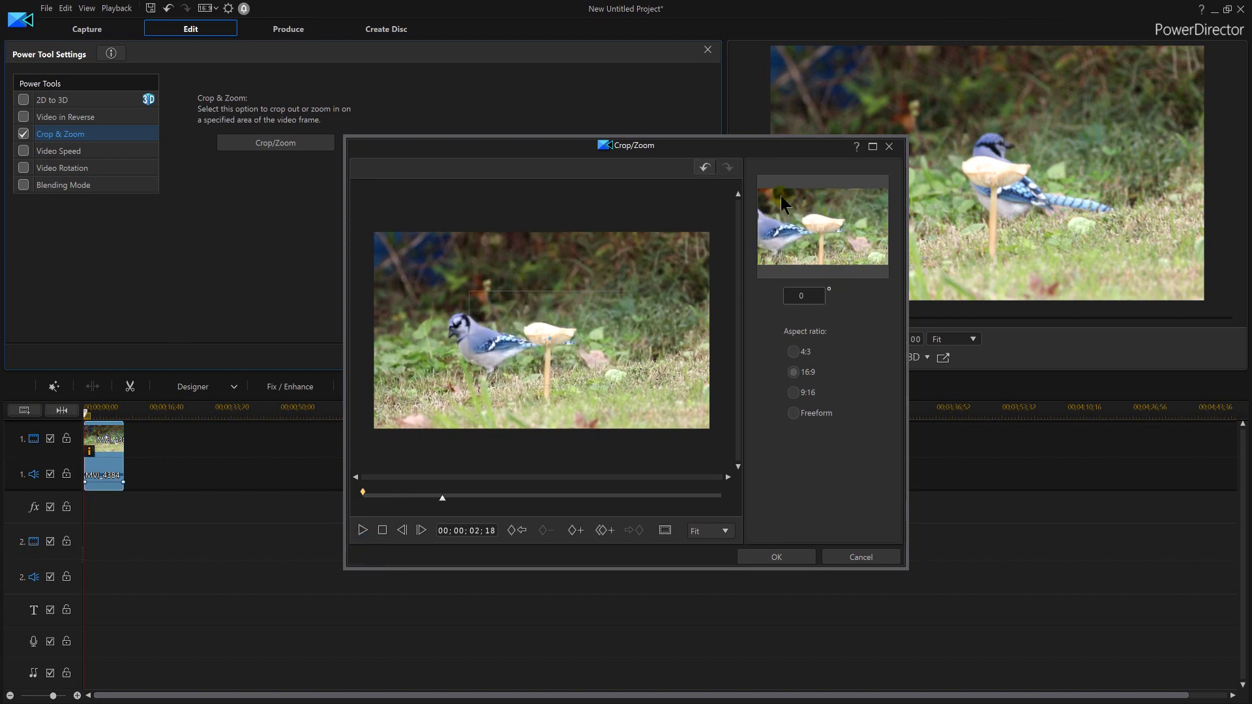
click(578, 533)
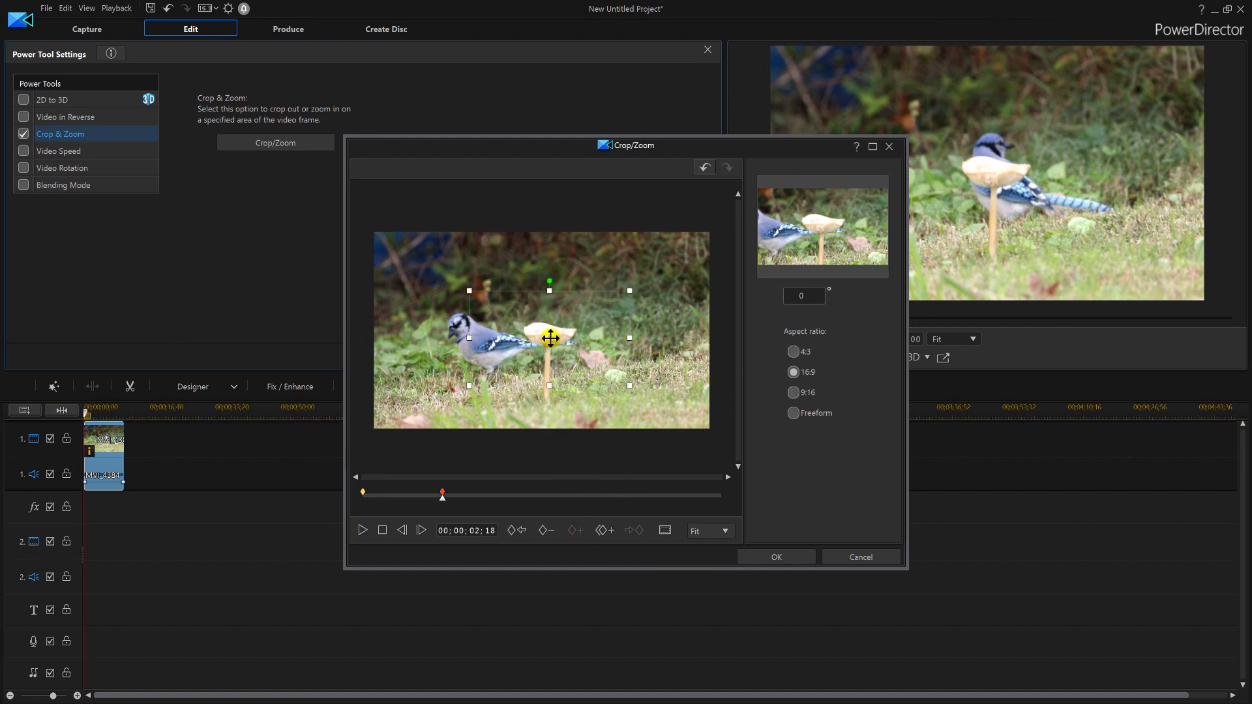
drag(549, 337, 451, 338)
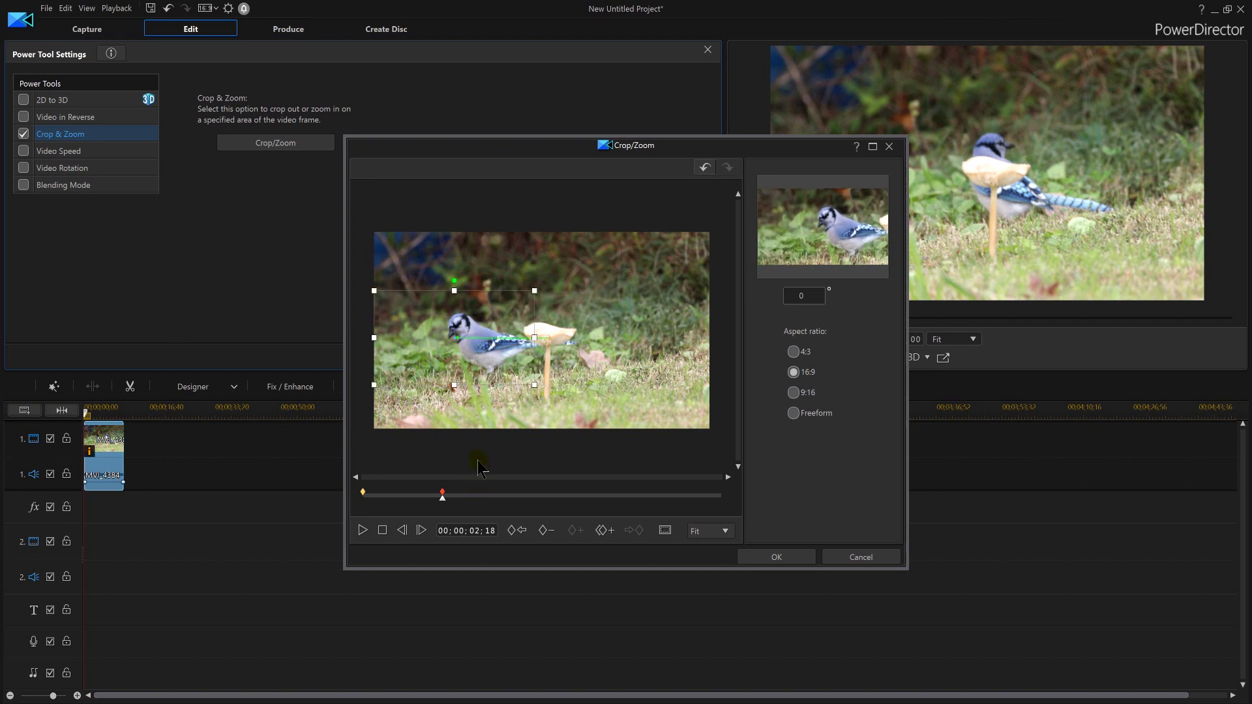
- Add keyframes at 00;00;04;36, shrinking the crop closer on the bird, and 00;00;06;39
click(363, 531)
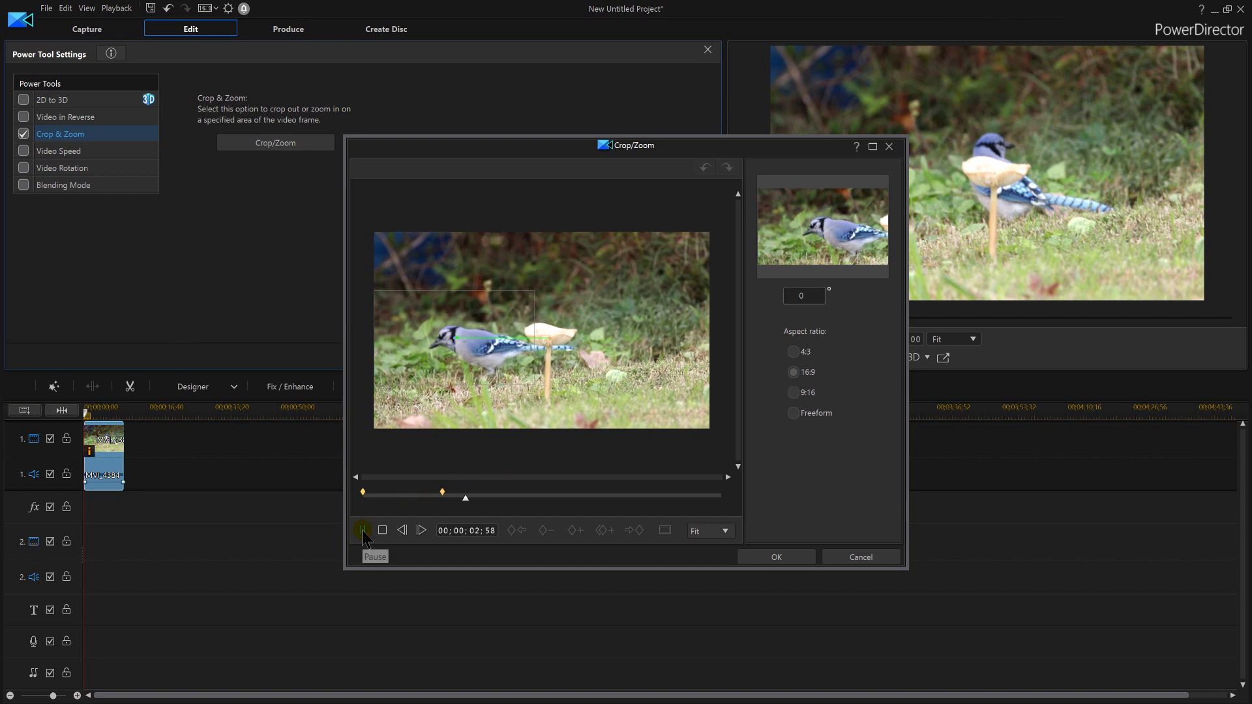
click(363, 531)
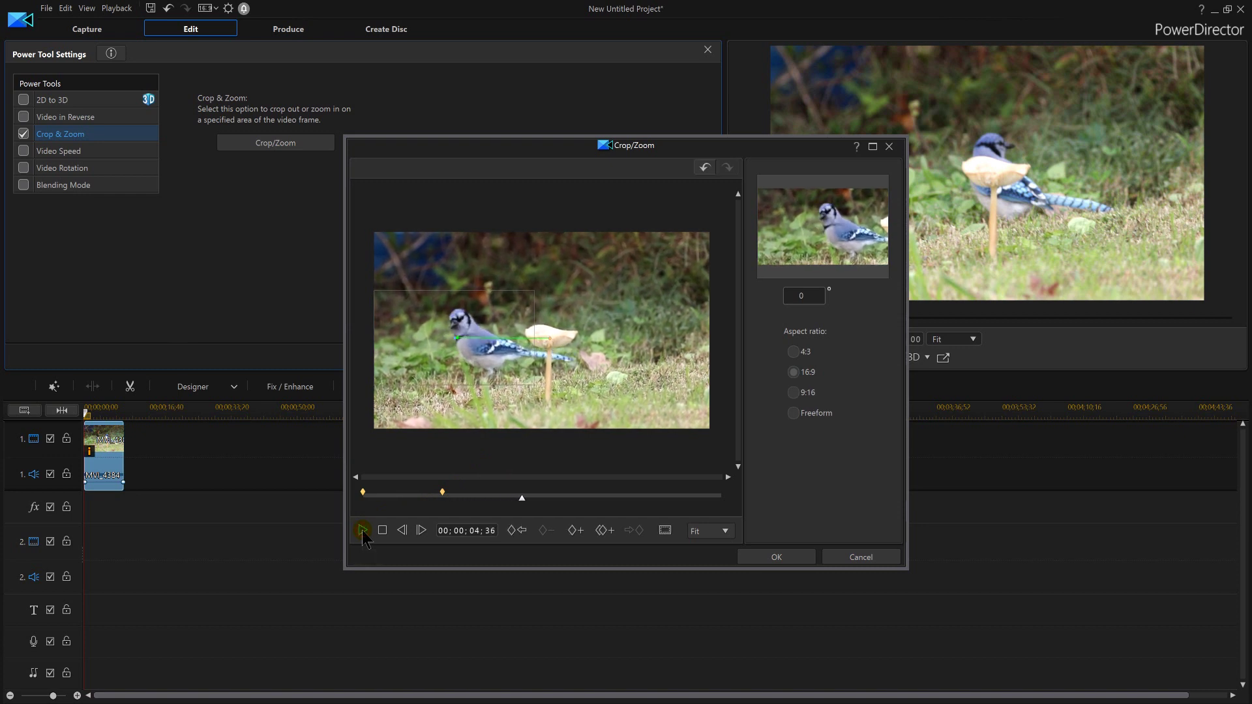
click(572, 530)
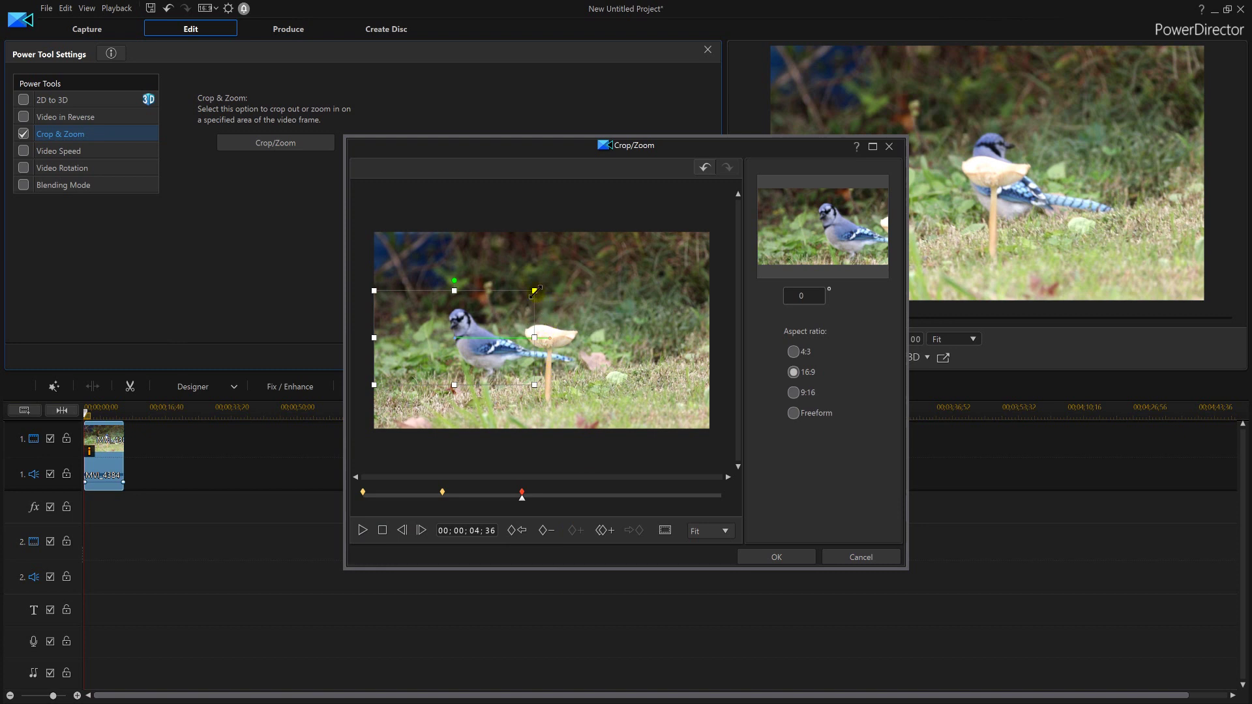
drag(523, 299, 462, 316)
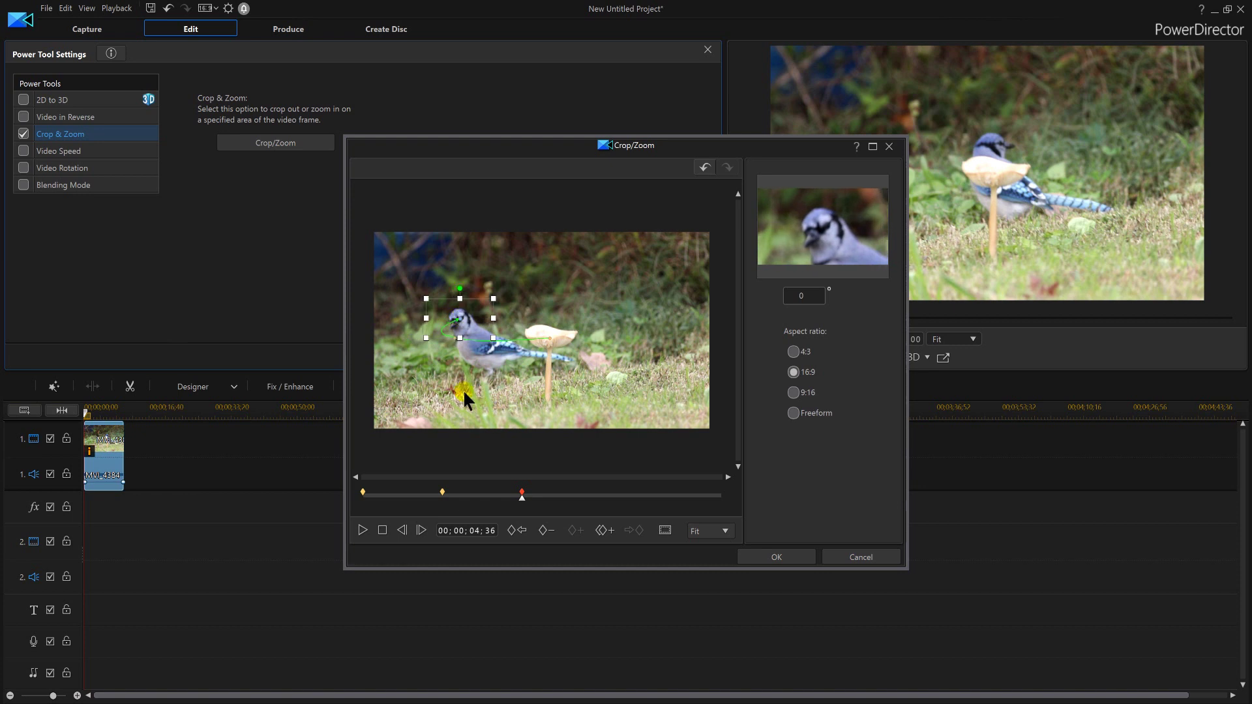
click(363, 530)
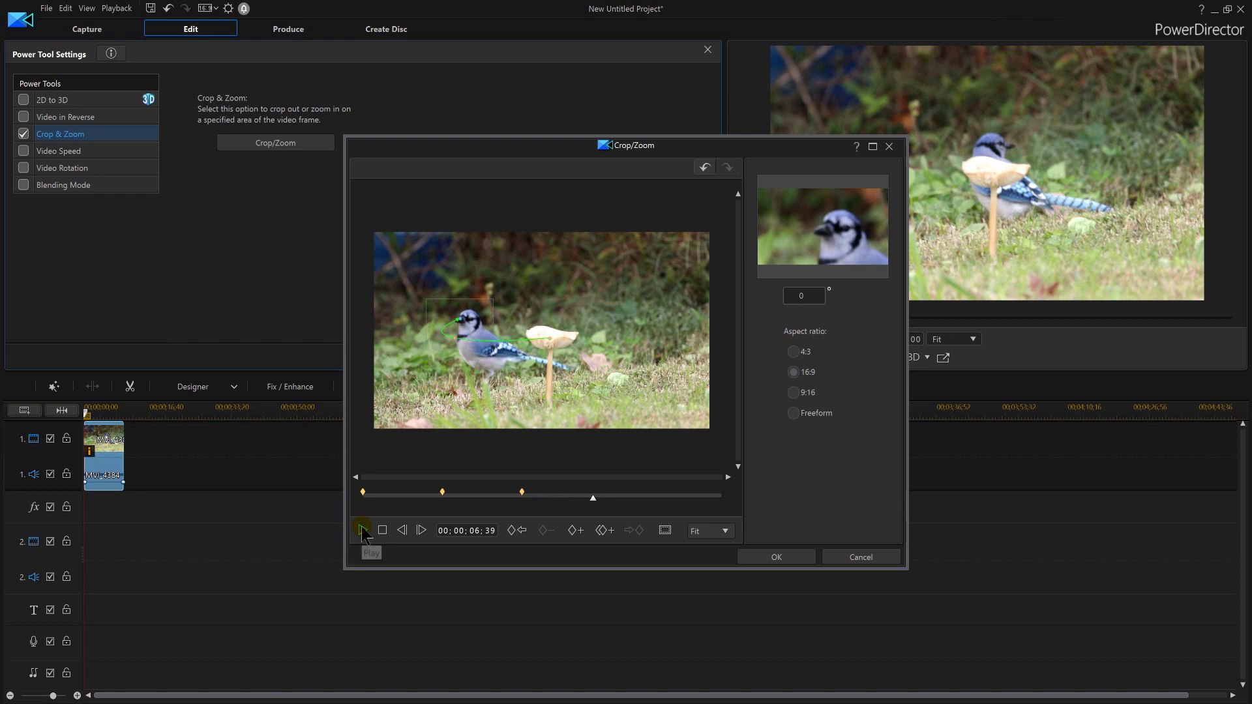
click(576, 532)
- Enlarge the last keyframe's crop to fit the whole bird, centre it, and apply
drag(493, 338, 523, 372)
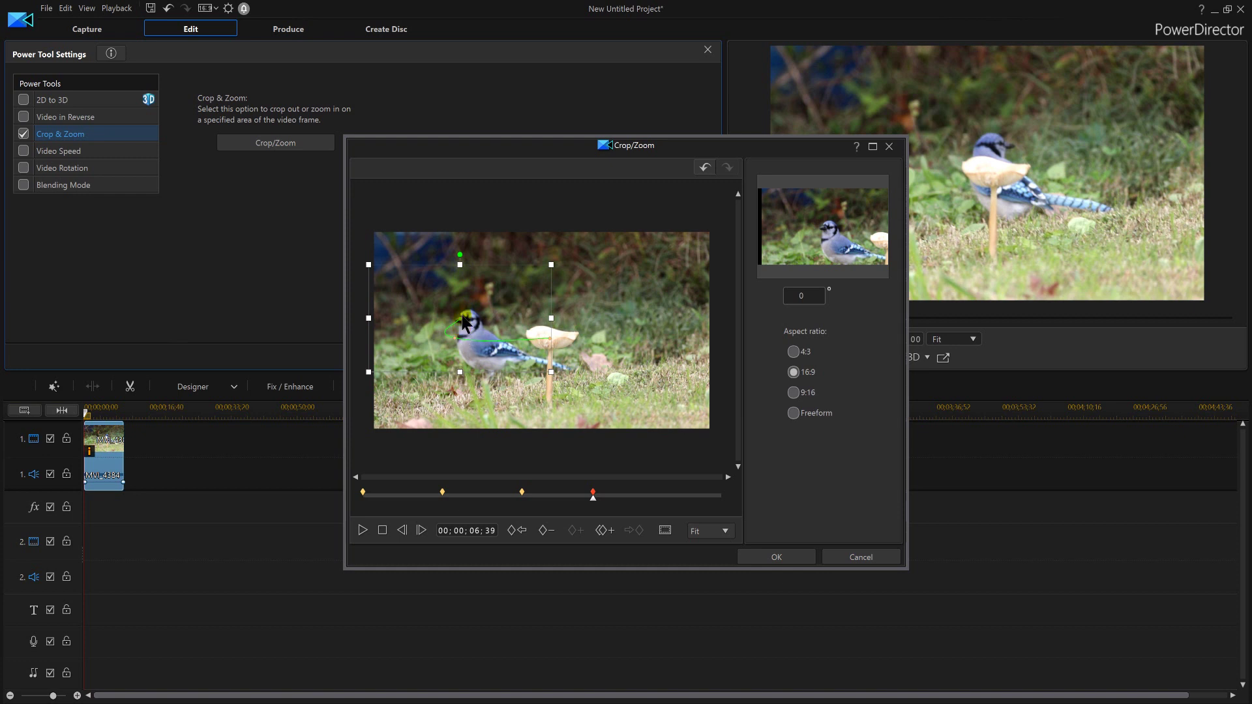
drag(460, 336, 467, 347)
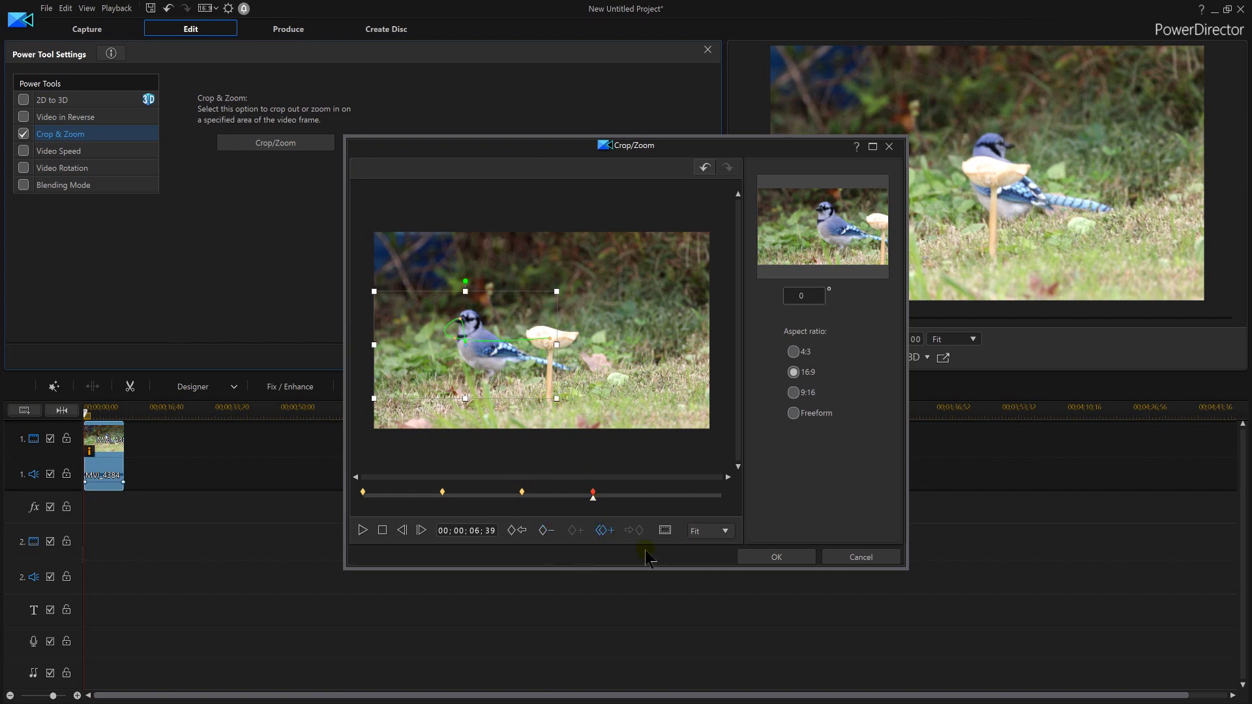
click(743, 558)
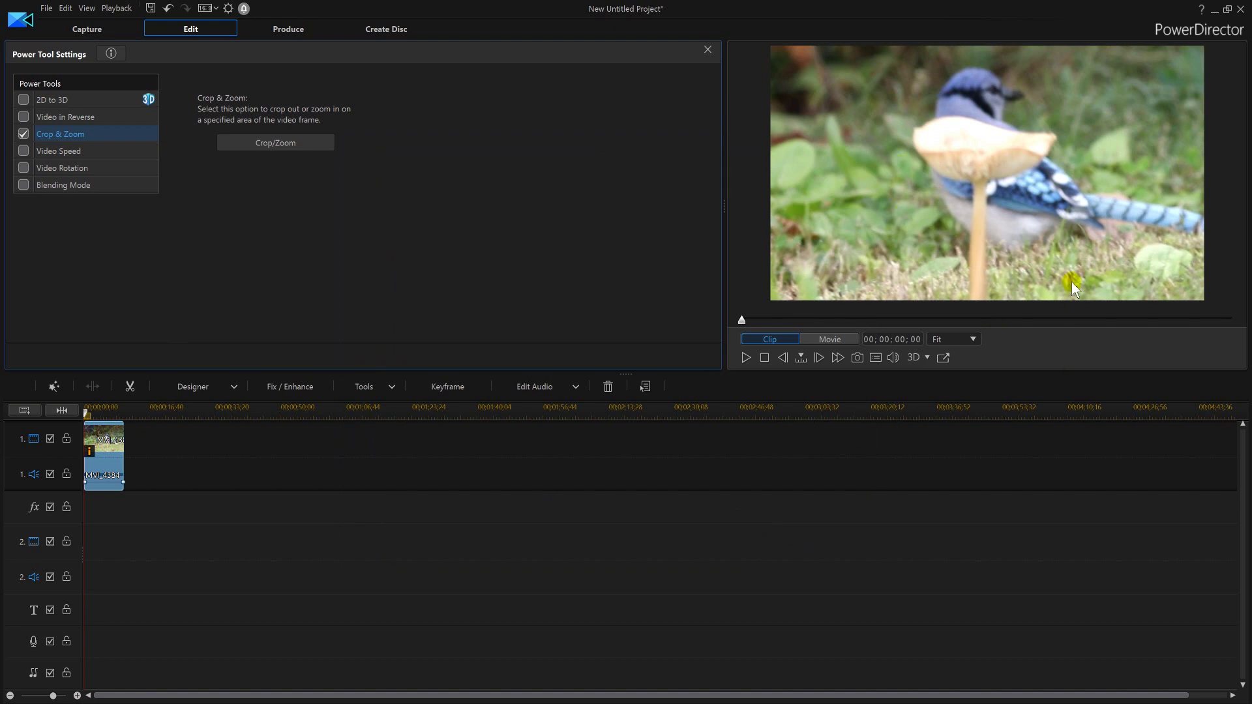
click(744, 360)
click(744, 364)
click(744, 359)
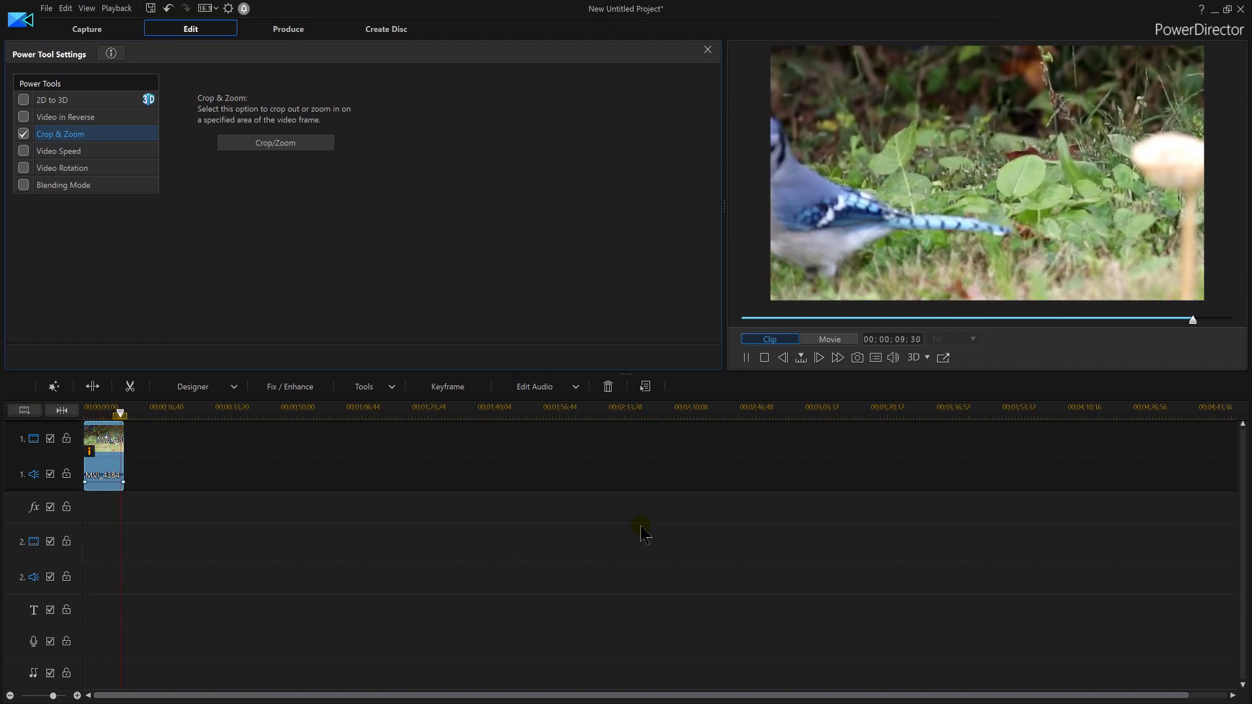
click(364, 388)
click(395, 300)
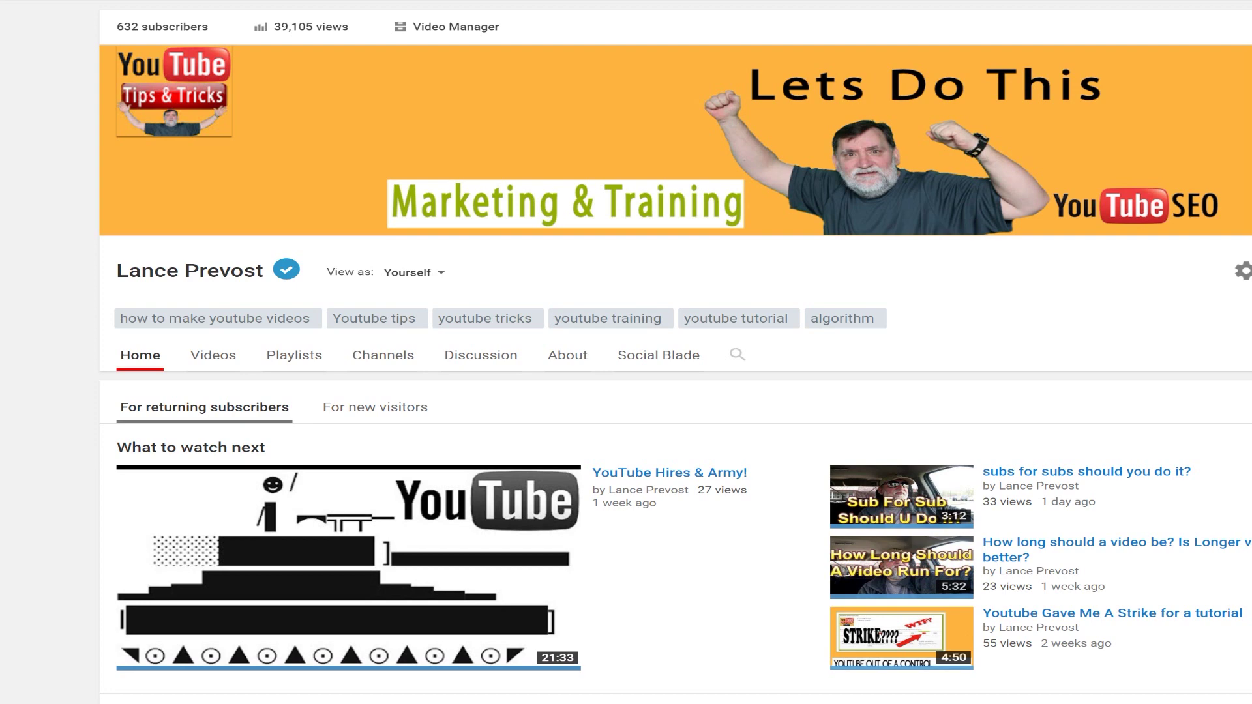
- Scroll down through the tutorial channel's video sections, then back up to the banner
scroll(1165, 415, down, 2)
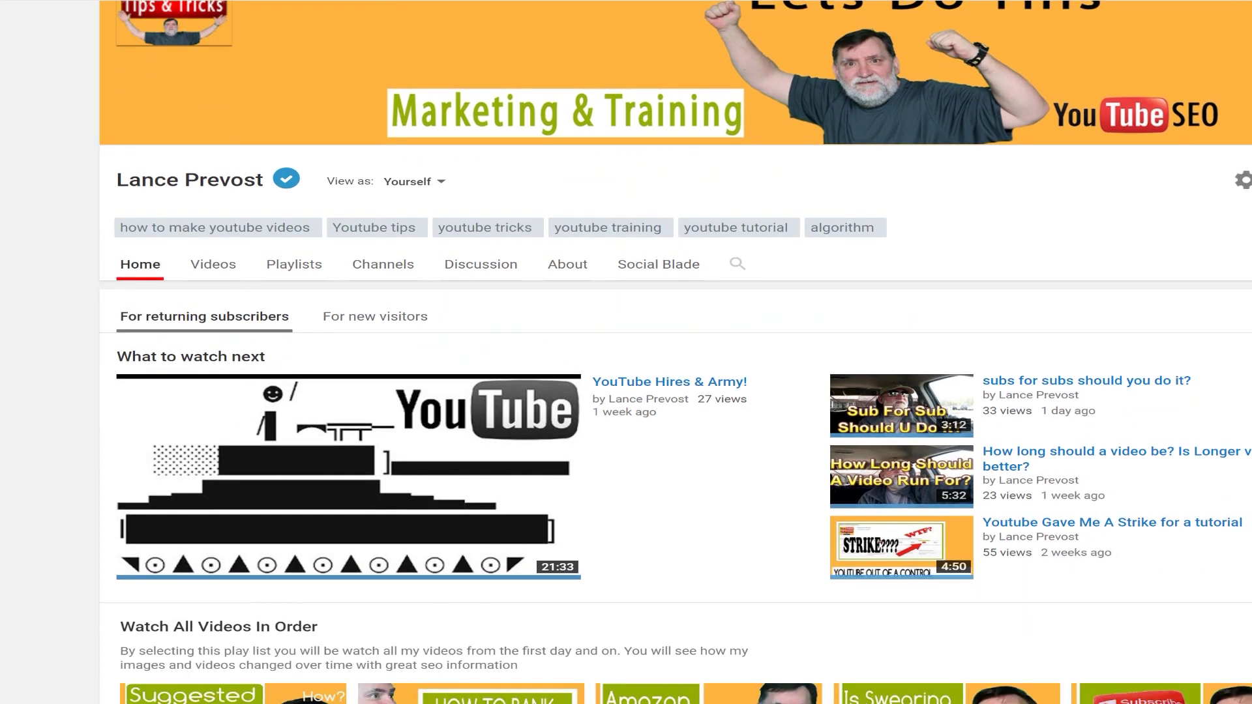
scroll(1165, 427, down, 1)
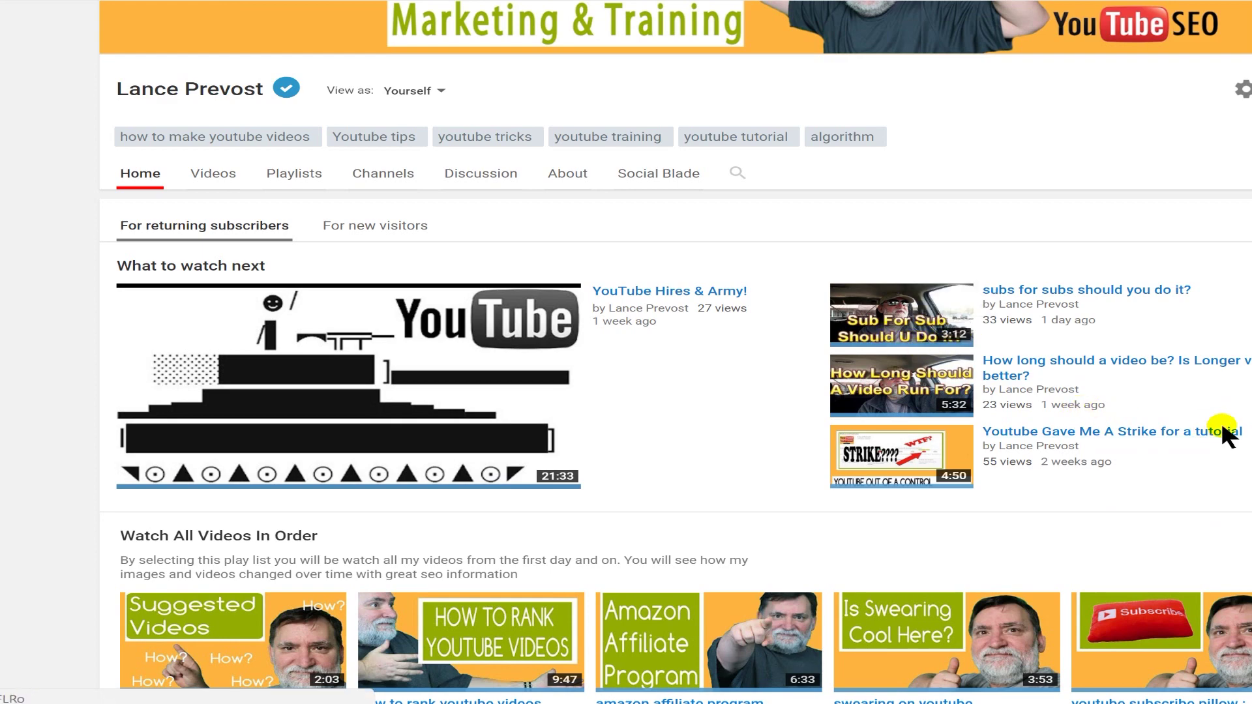
scroll(1221, 428, down, 3)
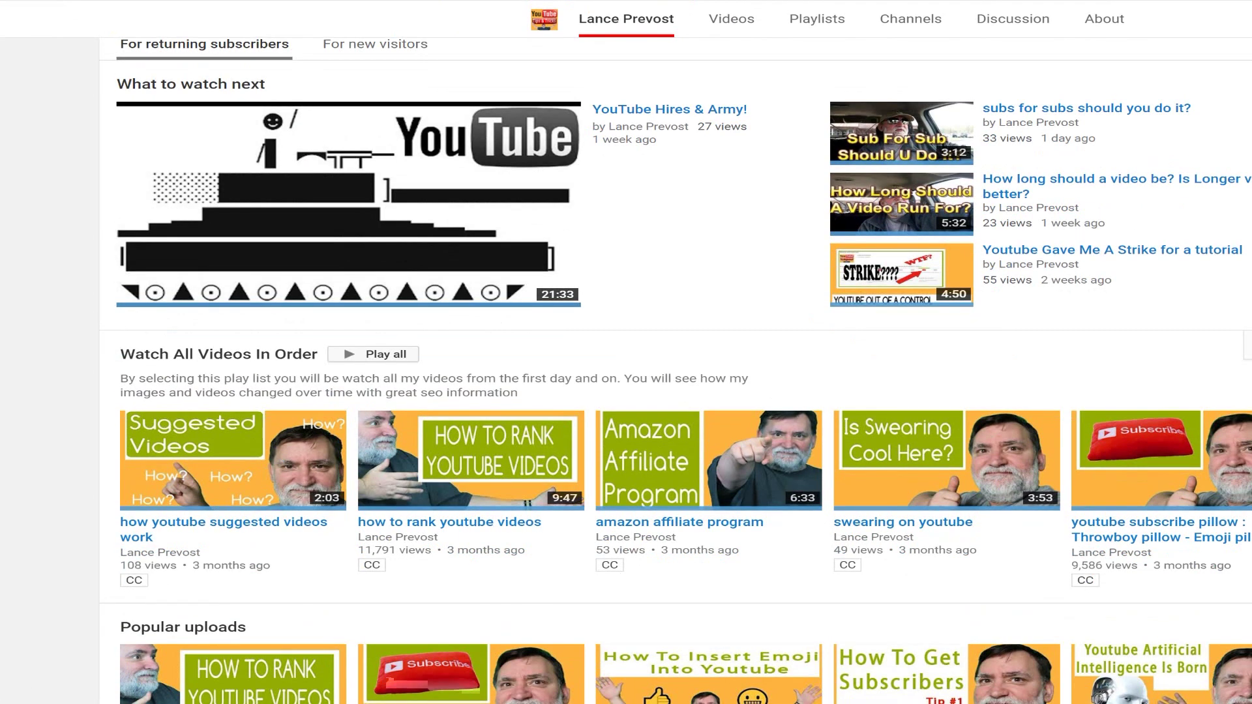
scroll(675, 365, down, 3)
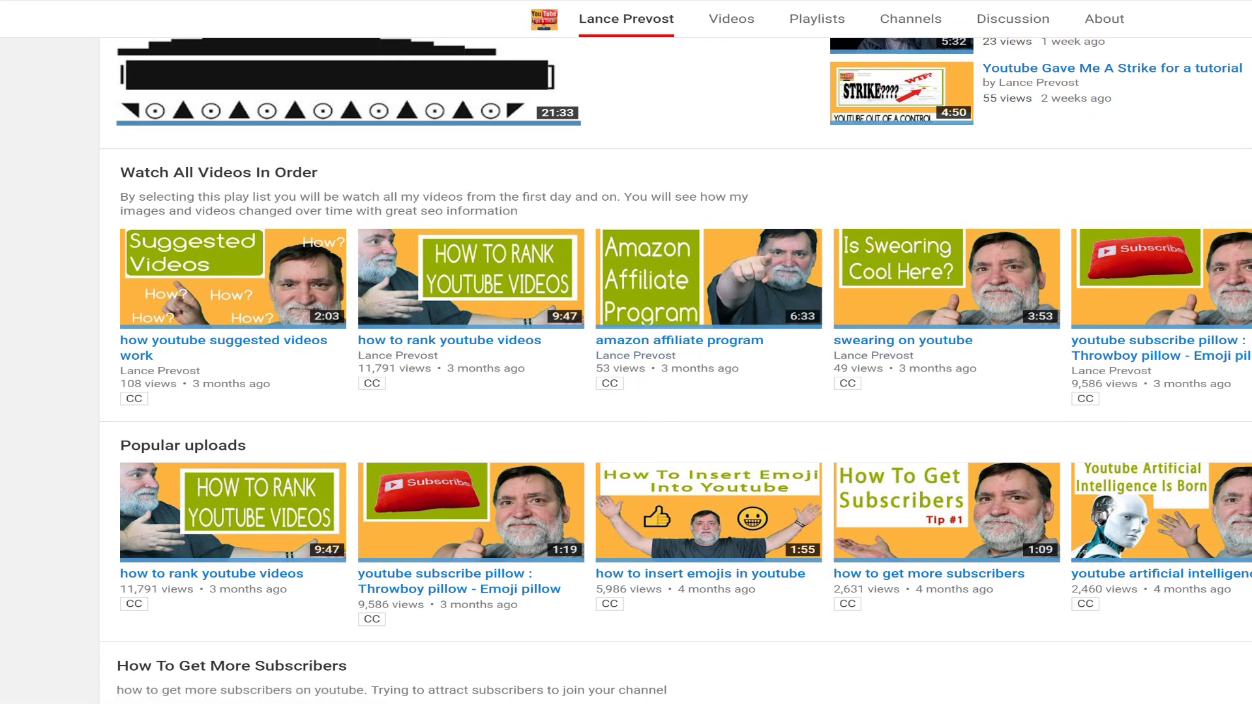
scroll(417, 391, down, 1)
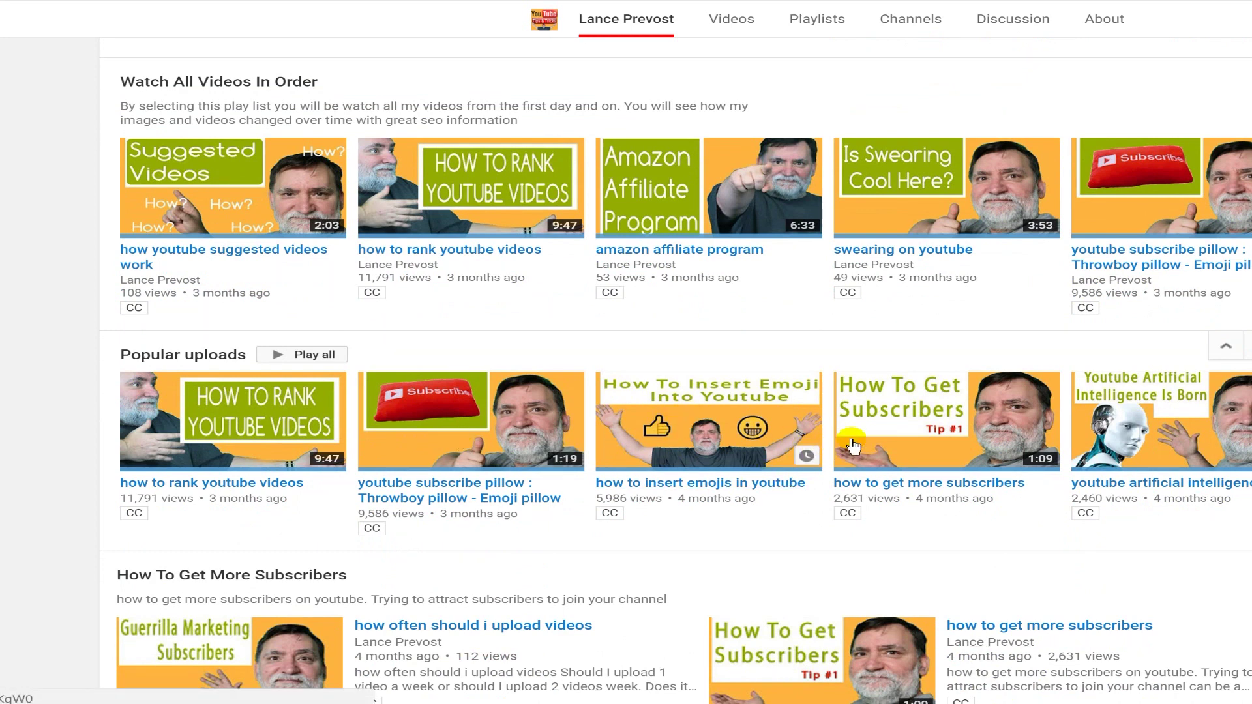
scroll(852, 447, down, 1)
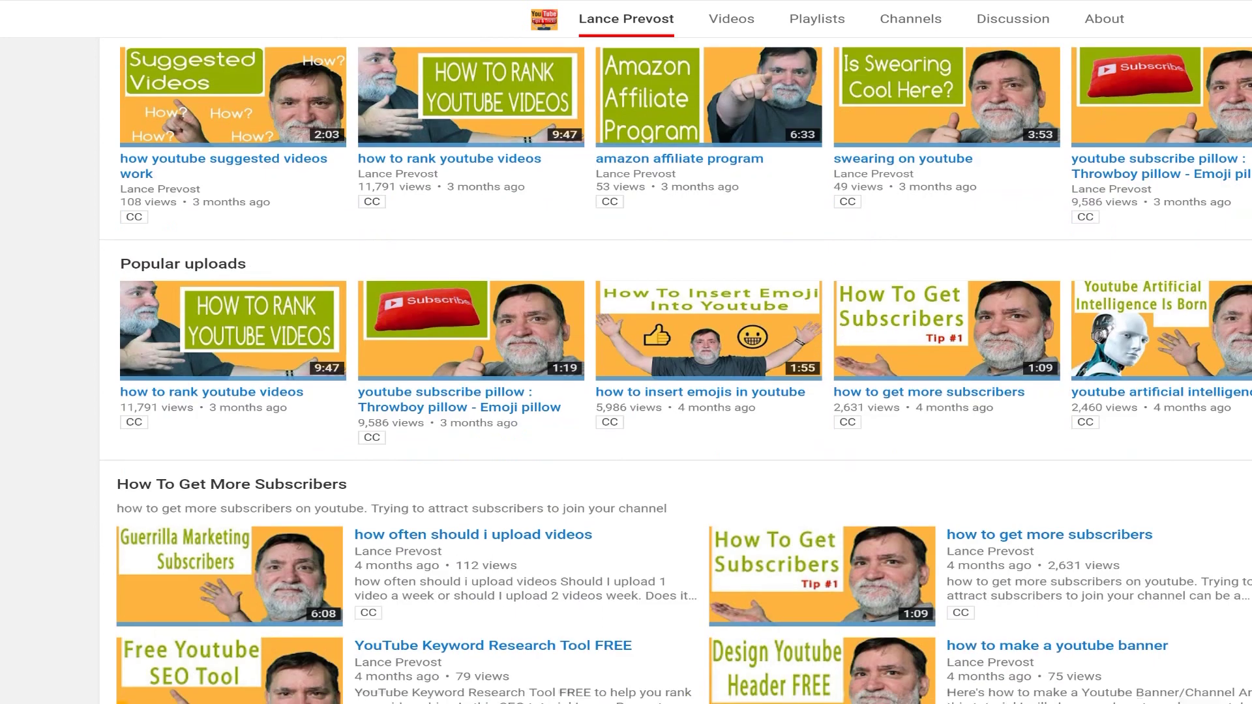
scroll(675, 370, down, 2)
scroll(675, 370, down, 1)
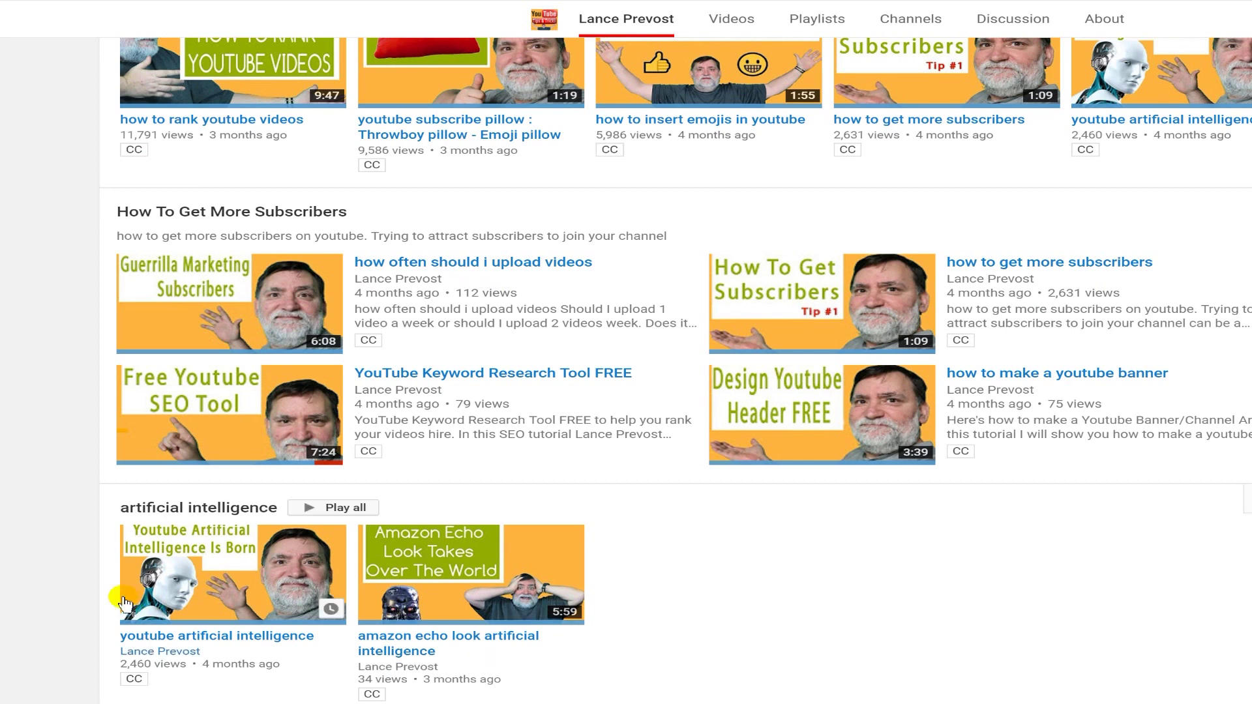
scroll(676, 370, down, 1)
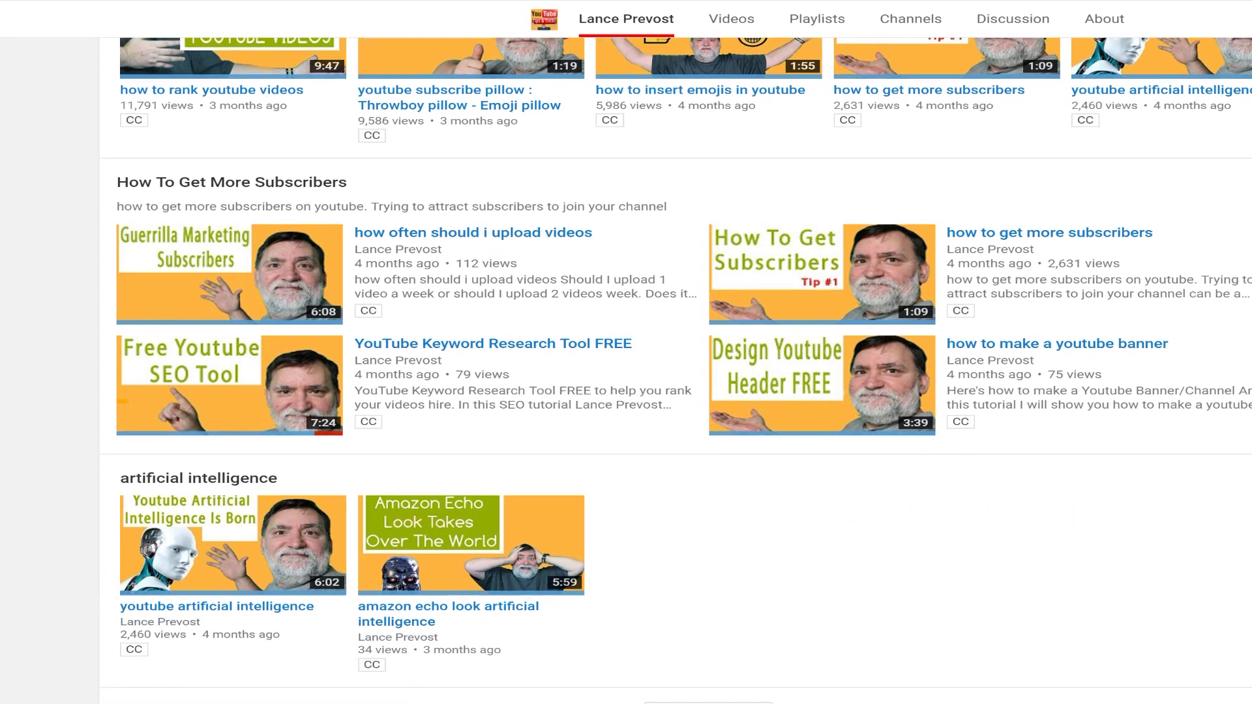
scroll(675, 371, up, 2)
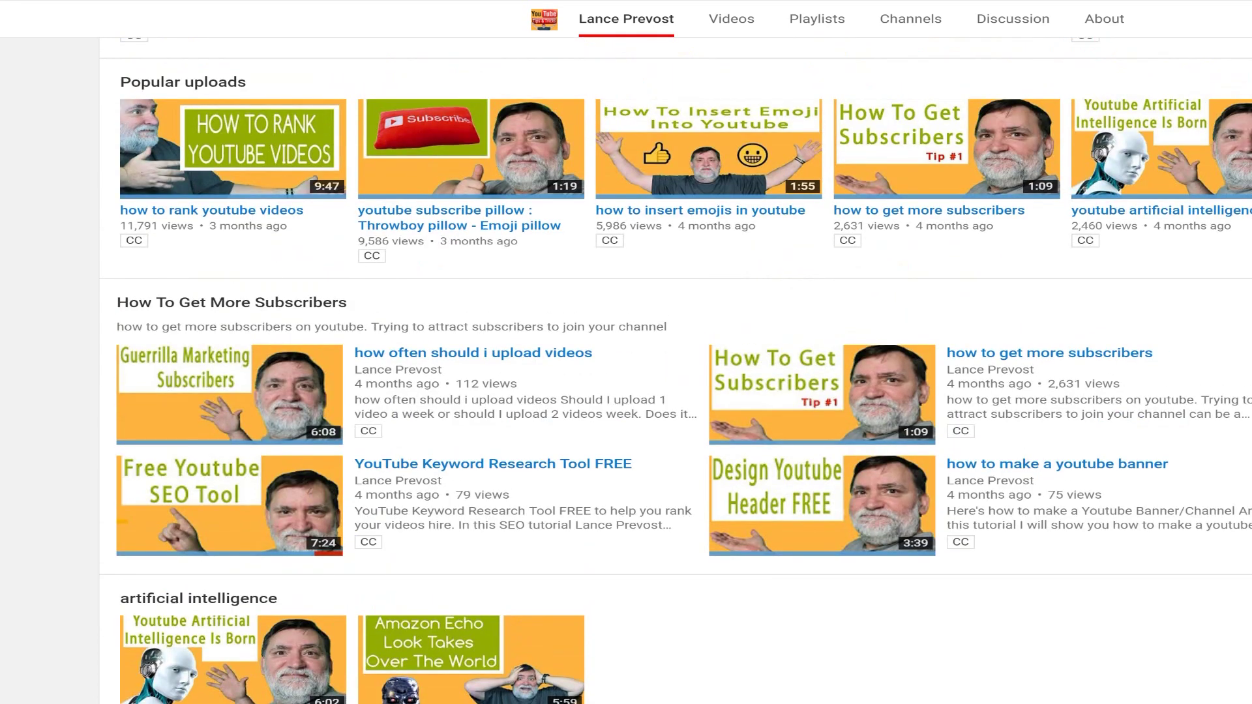
scroll(676, 370, up, 3)
scroll(675, 370, up, 3)
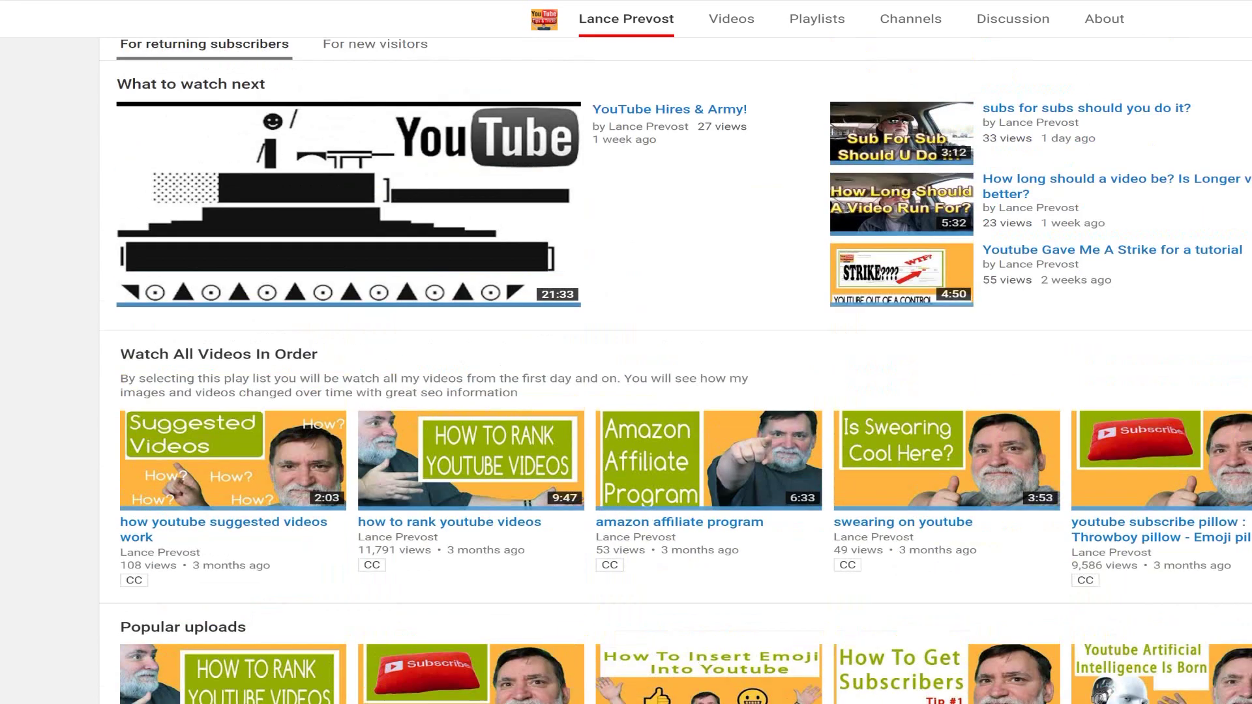
scroll(675, 370, up, 3)
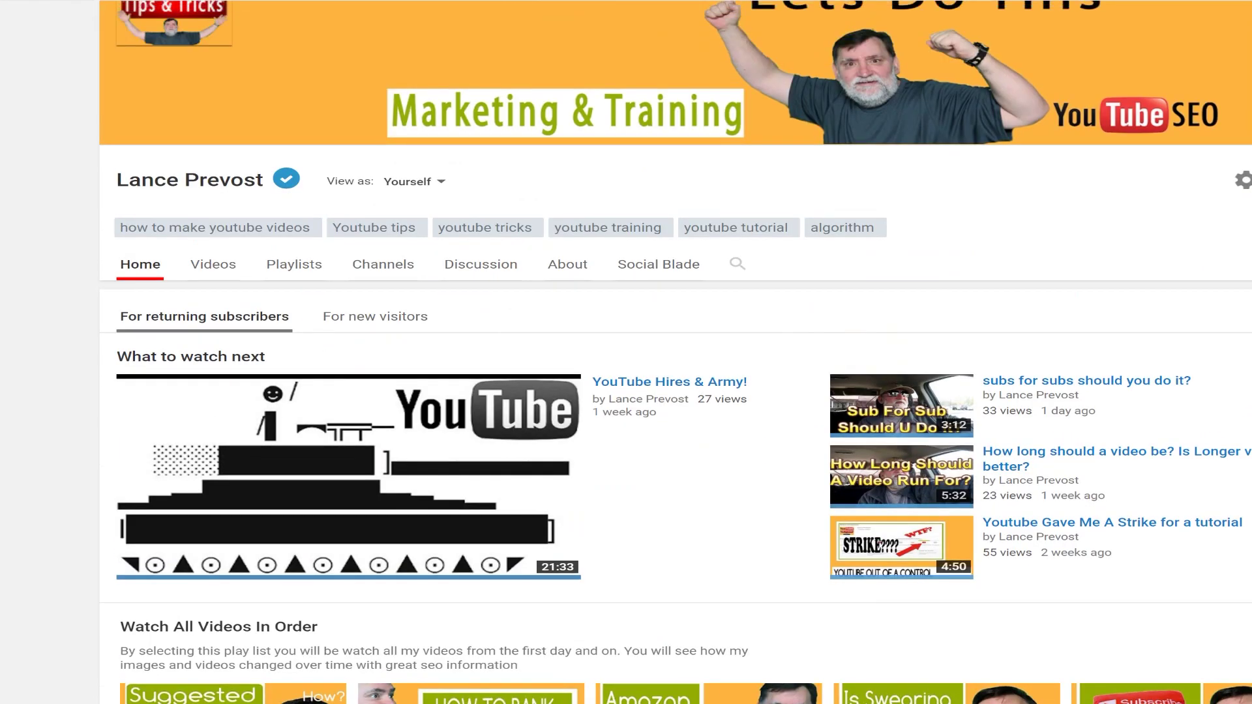
scroll(675, 370, up, 1)
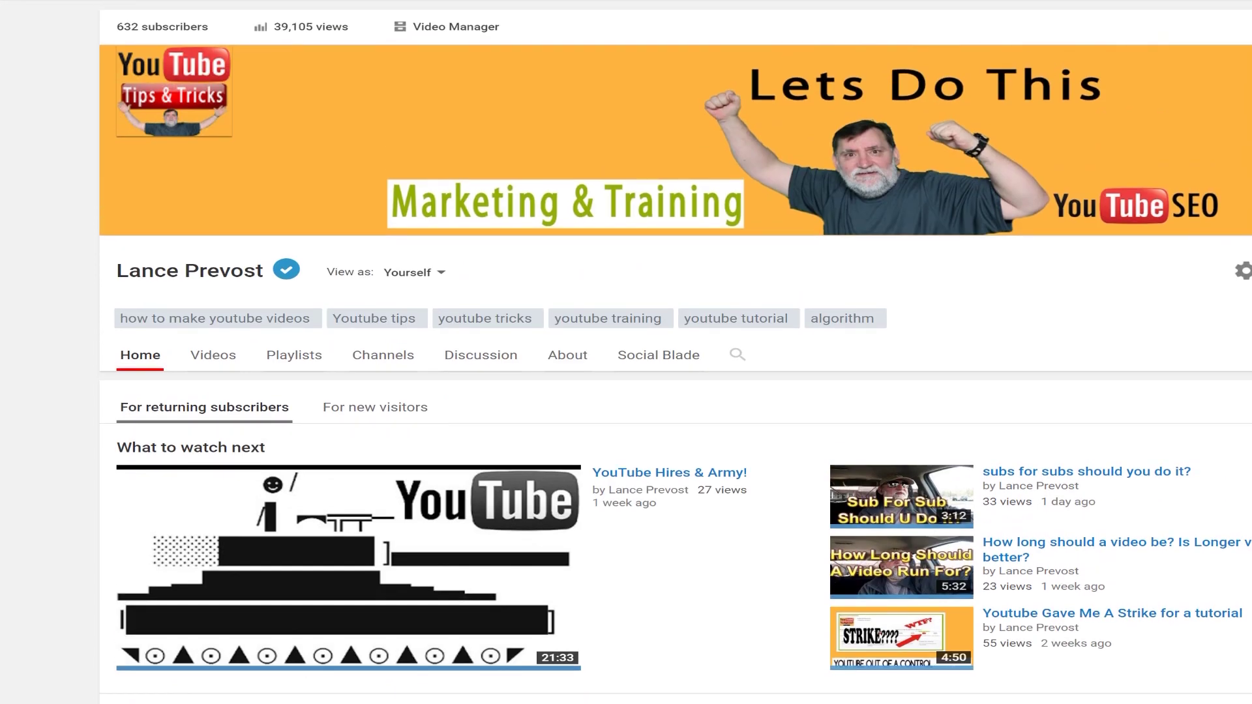